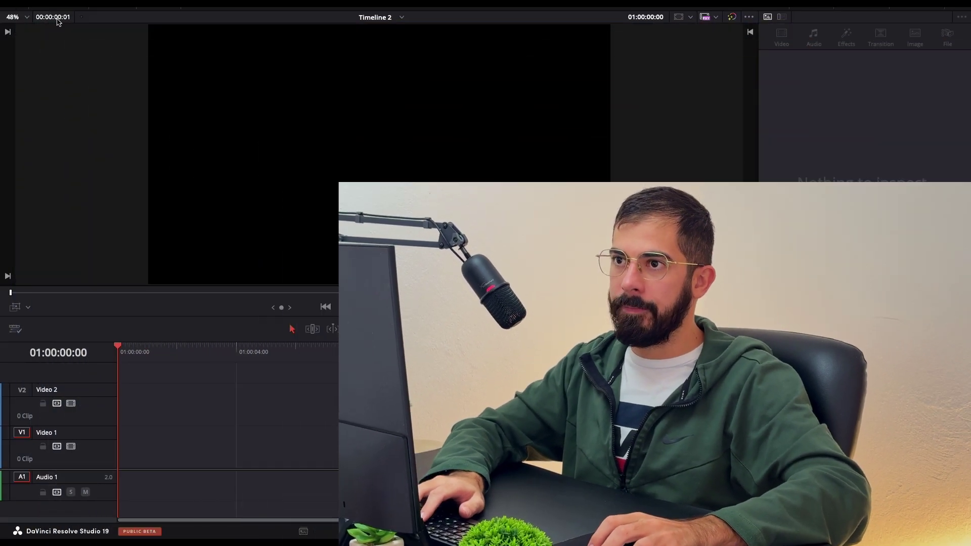
# Place black.jpg on V1 at 01:00:00:00 and extend it to 8 seconds.
pyautogui.click(15, 4)
pyautogui.moveTo(30, 57); pyautogui.dragTo(358, 428)
pyautogui.click(409, 450)
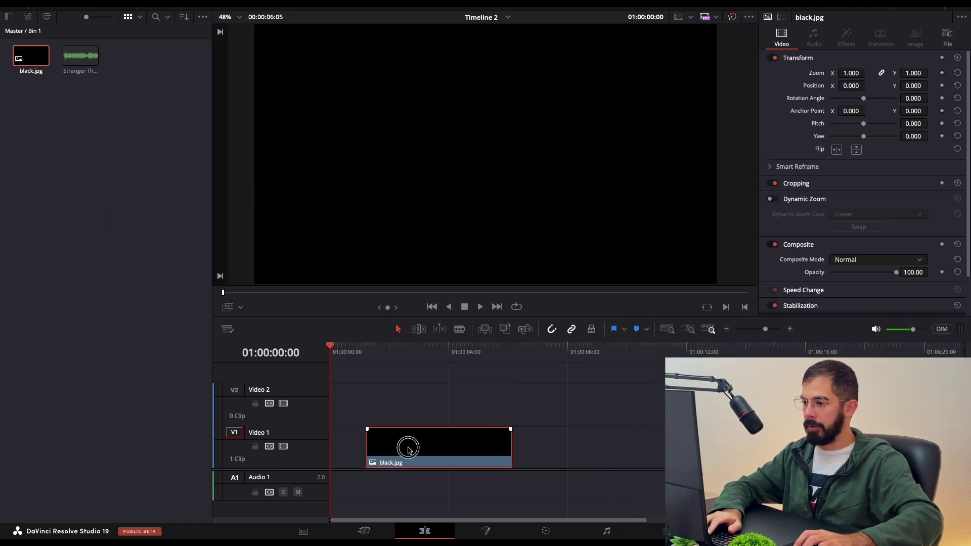
pyautogui.moveTo(409, 450); pyautogui.dragTo(373, 450)
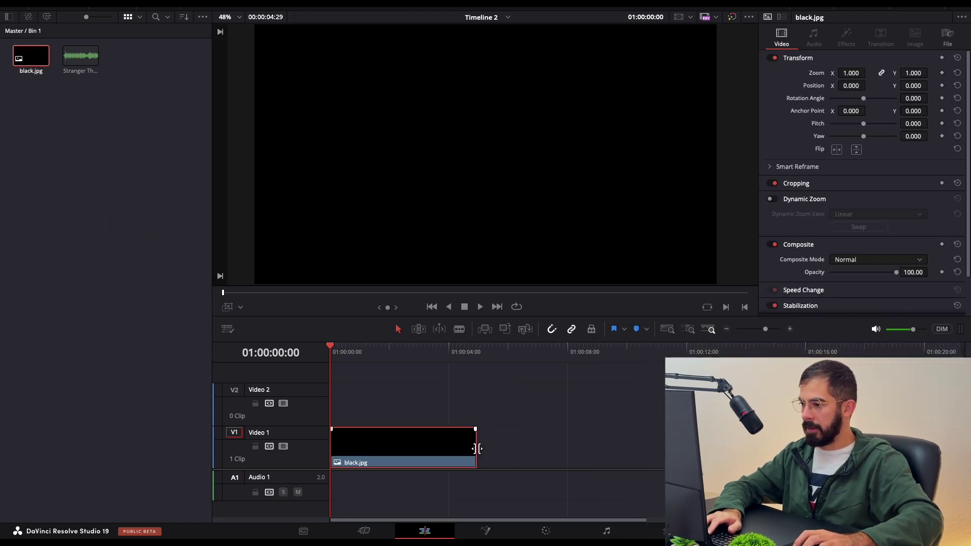
pyautogui.moveTo(478, 449); pyautogui.dragTo(567, 448)
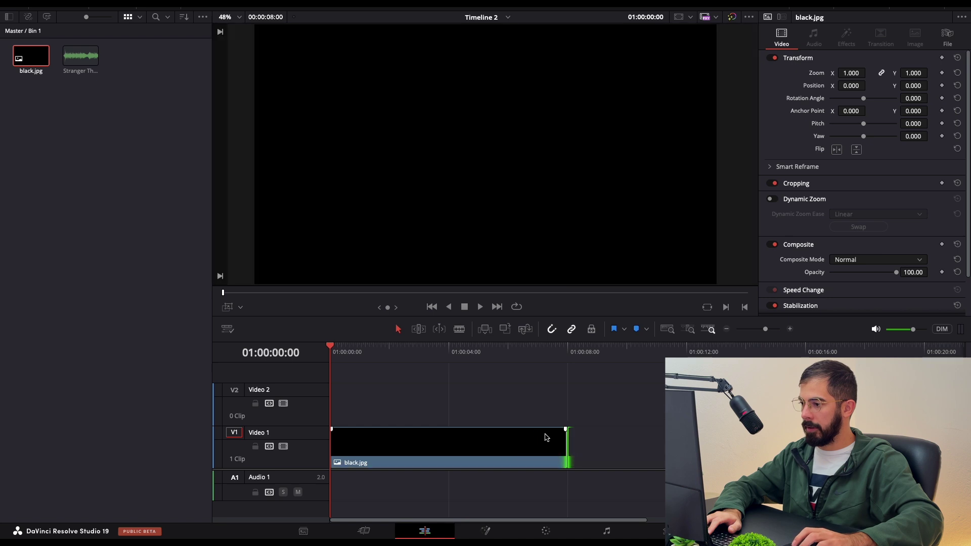
pyautogui.click(8, 17)
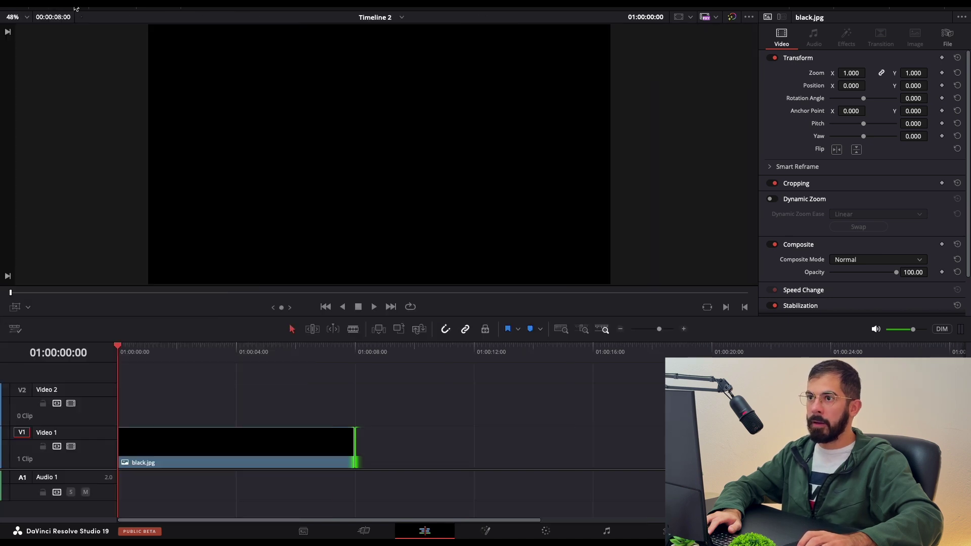
# Add a Text title to V2 and trim its end to match the 8-second black clip.
pyautogui.click(115, 8)
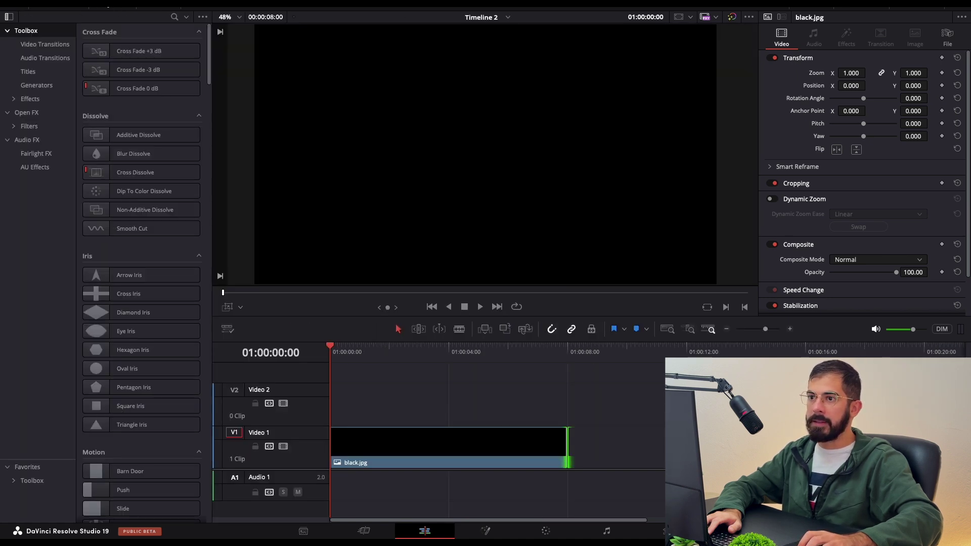
pyautogui.click(28, 72)
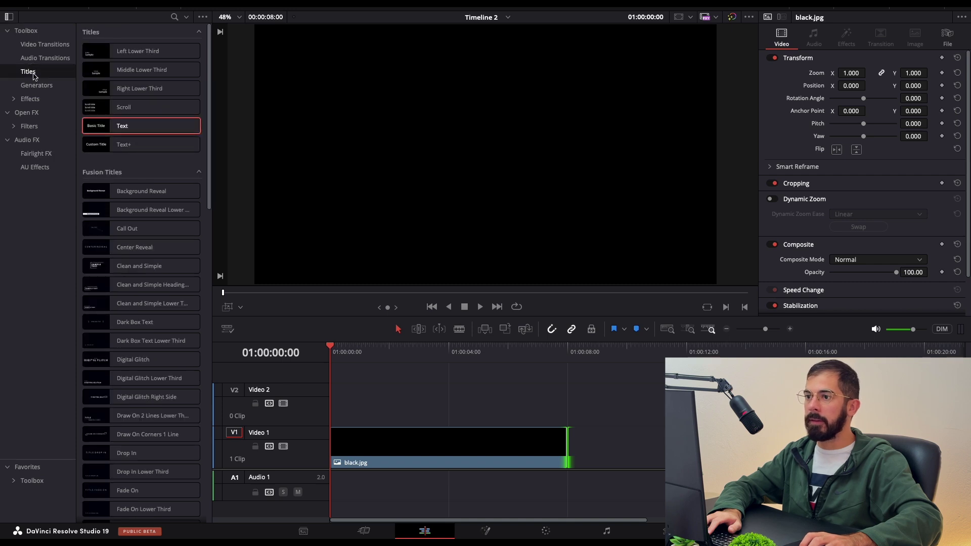
pyautogui.moveTo(99, 124); pyautogui.dragTo(386, 397)
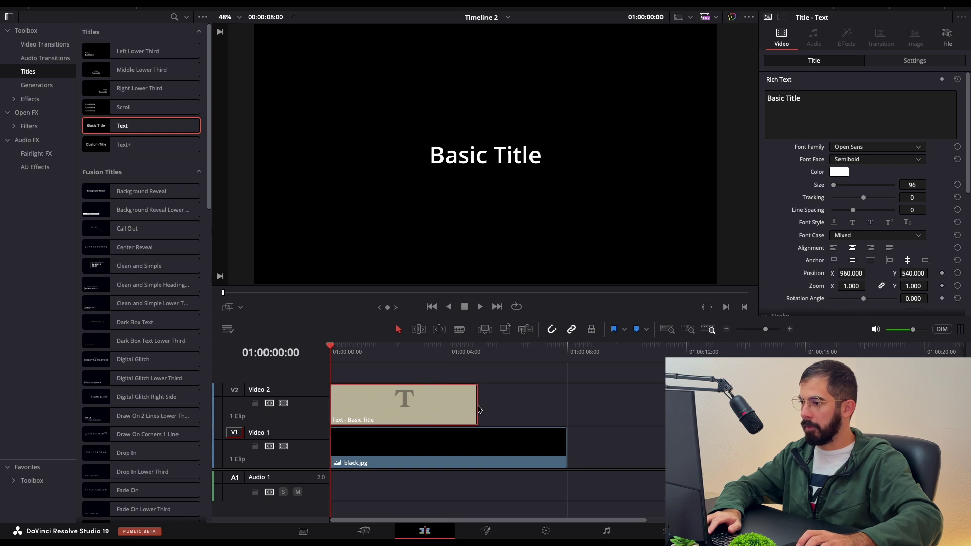
pyautogui.moveTo(478, 407); pyautogui.dragTo(562, 405)
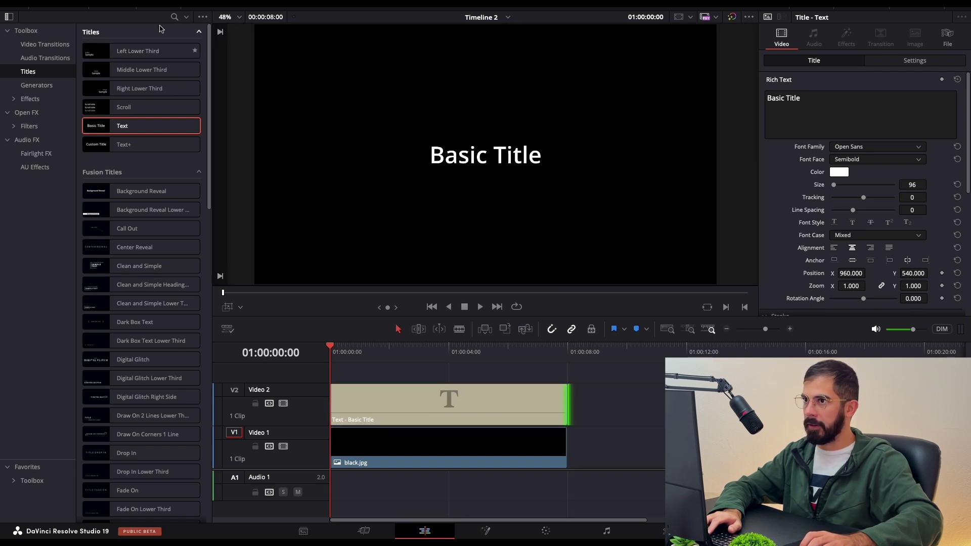
pyautogui.click(120, 9)
pyautogui.click(258, 406)
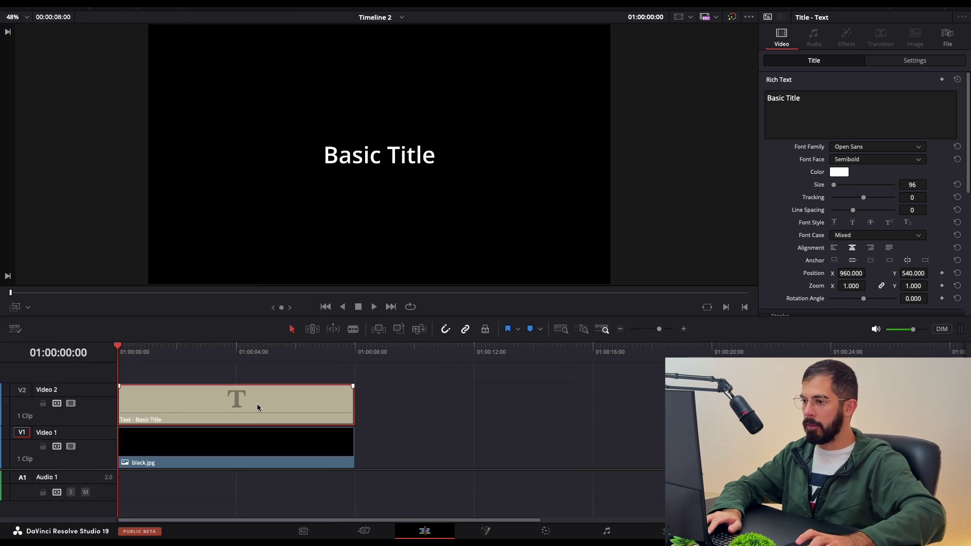
# Replace the title text 'Basic Title' with 'Stranger Things'.
pyautogui.doubleClick(828, 100)
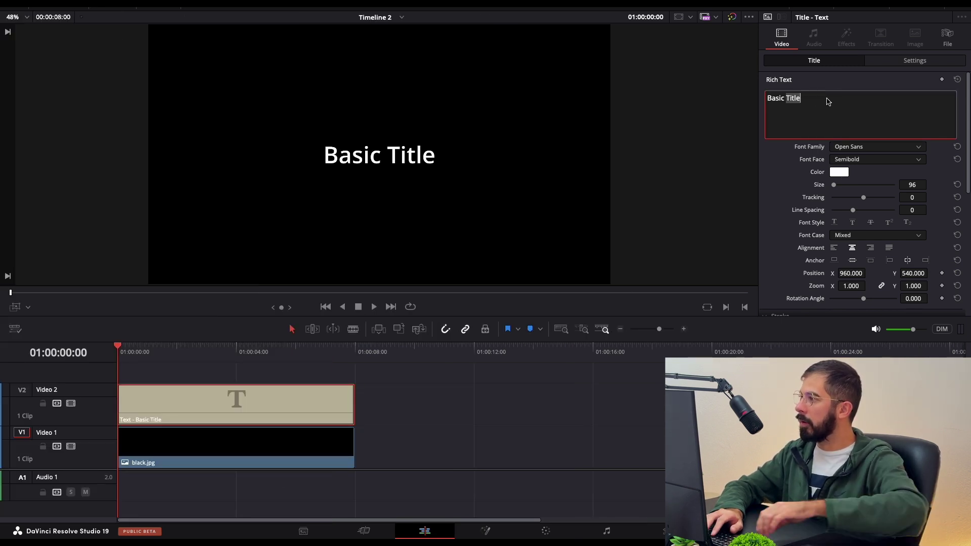
pyautogui.hotkey('ctrl', 'a')
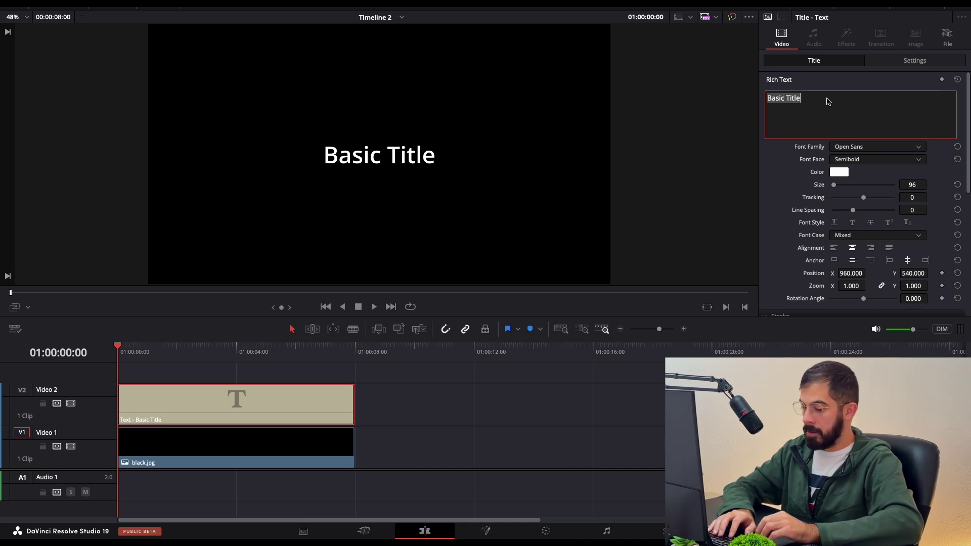
pyautogui.write('Stranger Things')
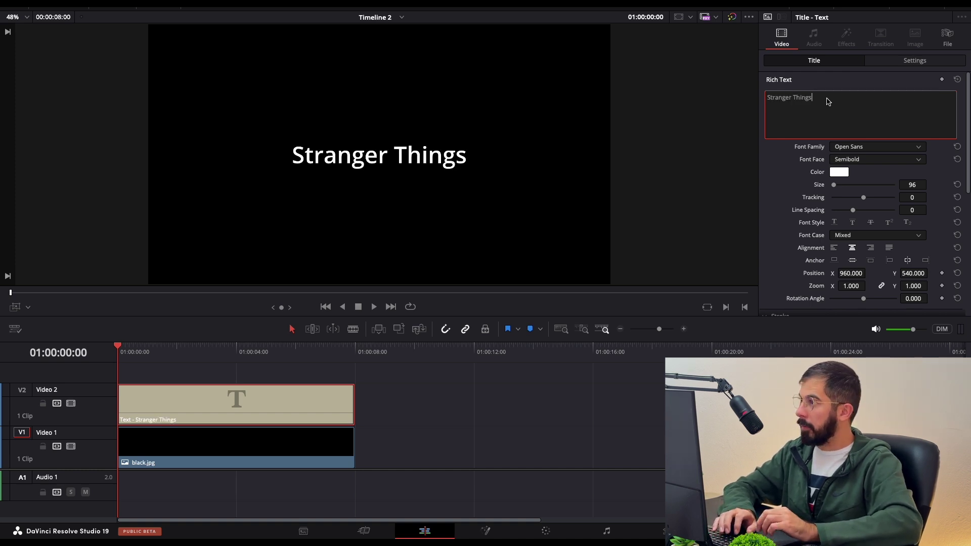
# Set the title's font family to Stranger Things Outlined.
pyautogui.click(856, 148)
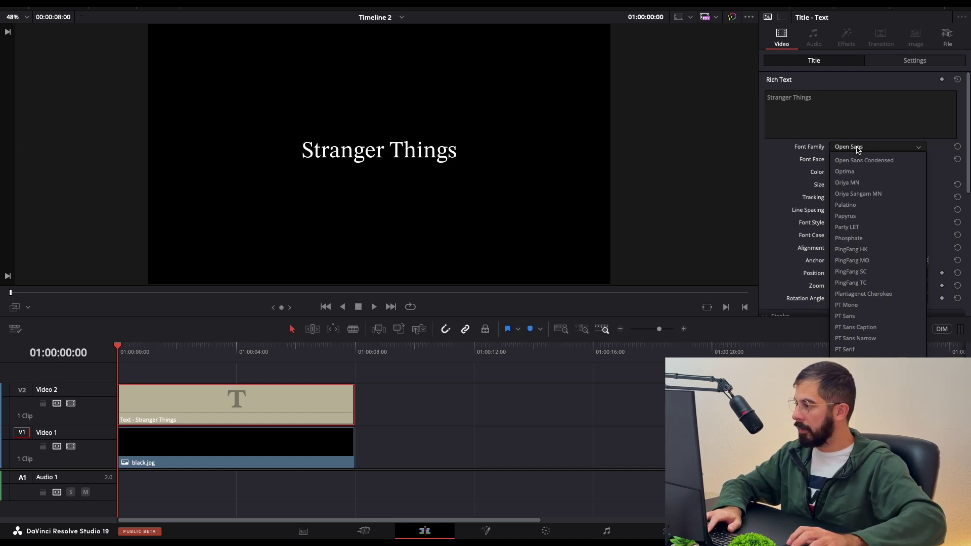
pyautogui.press('Down')
pyautogui.press('Down')
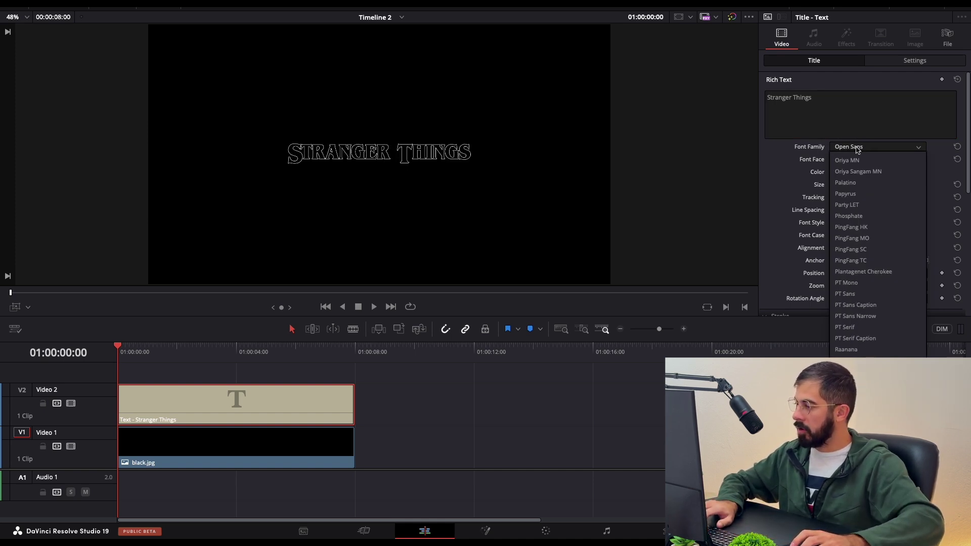
pyautogui.press('Return')
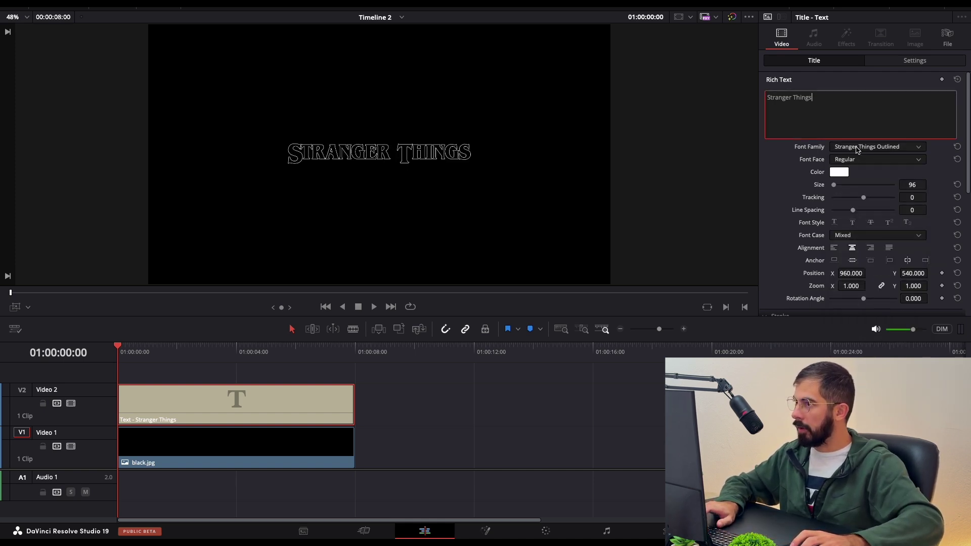
# Color the title red and raise its size to 234.
pyautogui.click(838, 172)
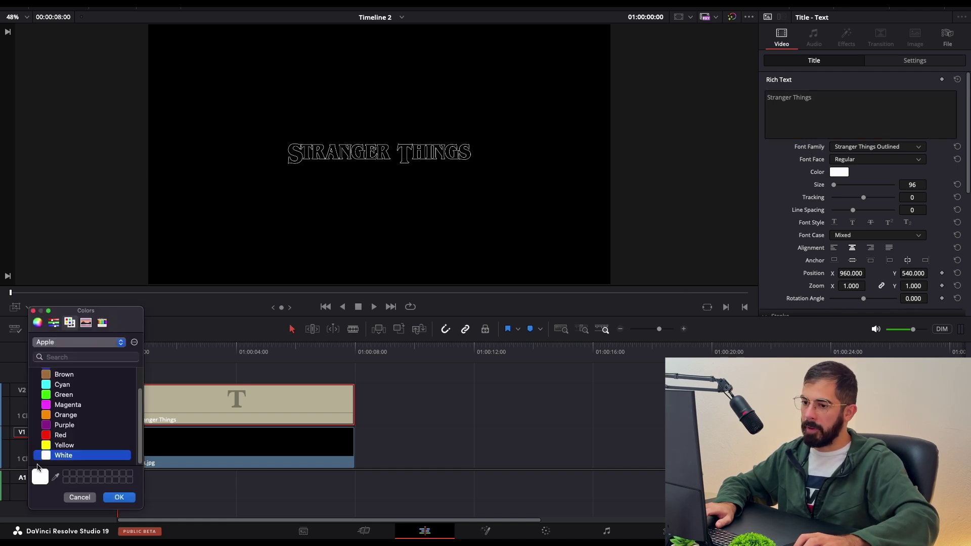
pyautogui.click(47, 436)
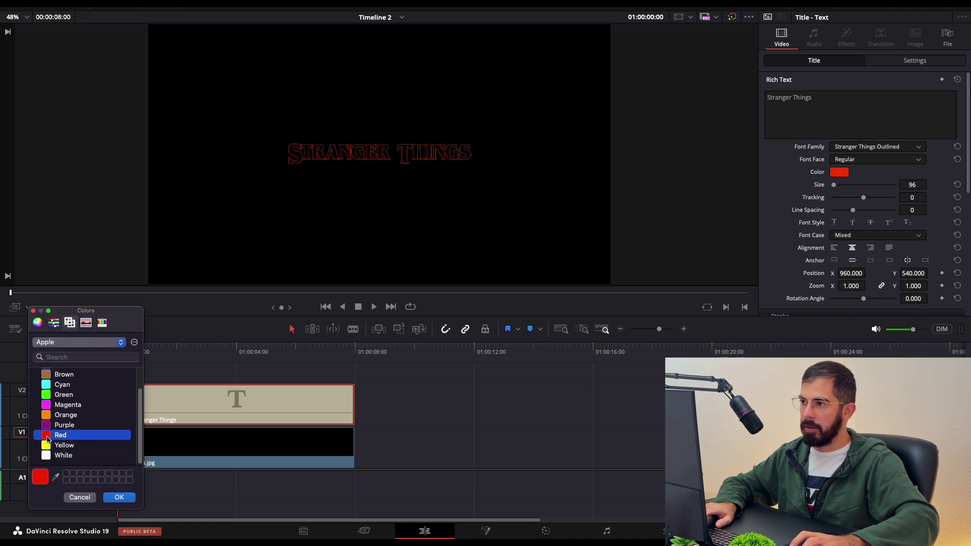
pyautogui.click(119, 498)
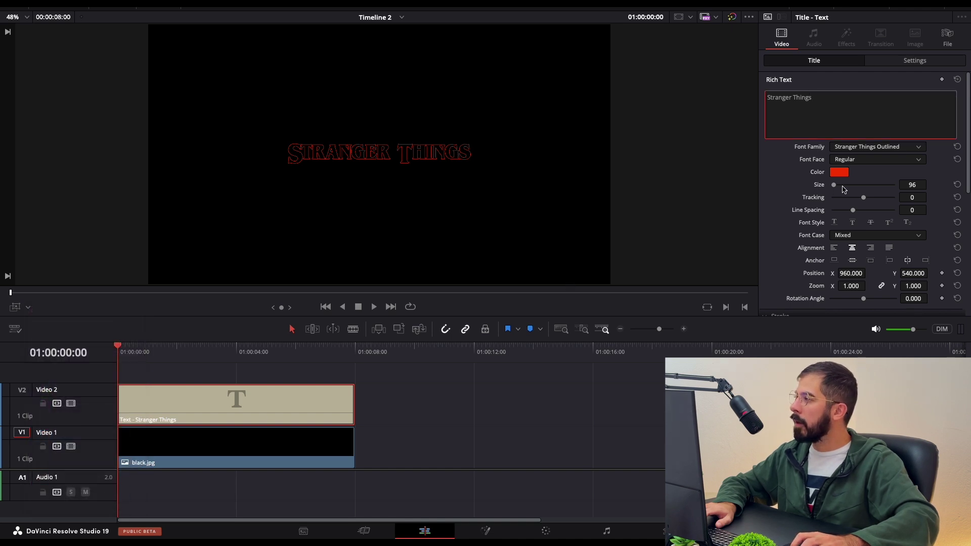
pyautogui.moveTo(834, 186); pyautogui.dragTo(836, 186)
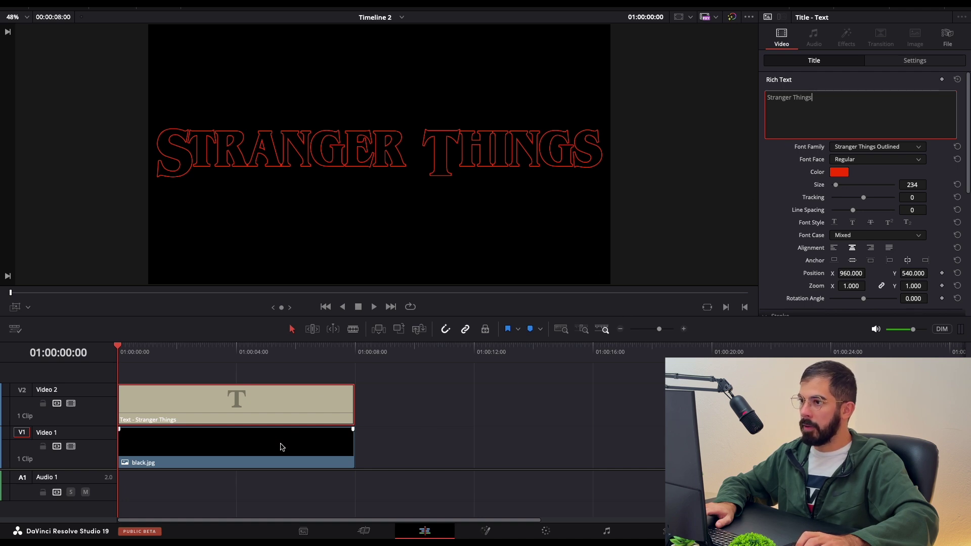
# Combine the title and black clips into Compound Clip 1, then convert it to a Fusion clip.
pyautogui.click(380, 417)
pyautogui.click(431, 411)
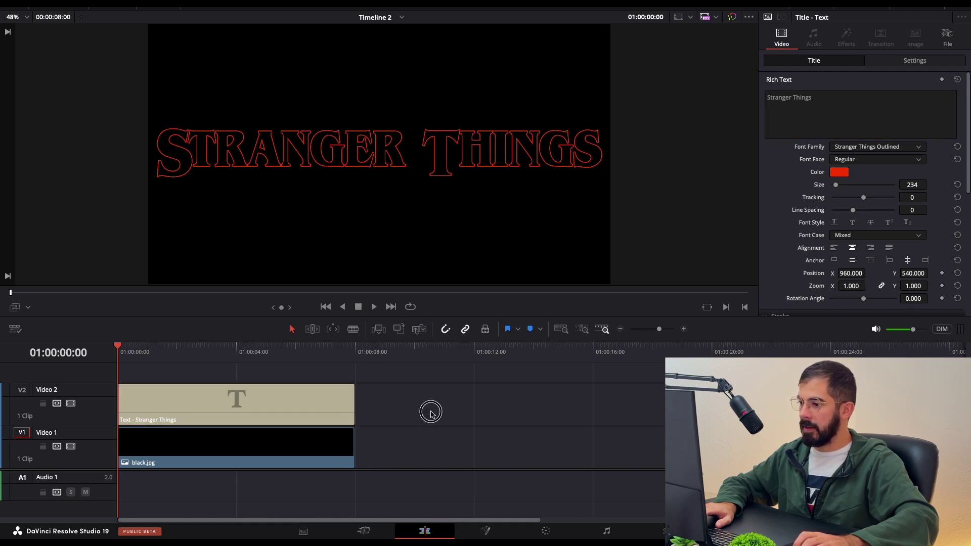
pyautogui.moveTo(409, 373); pyautogui.dragTo(300, 458)
pyautogui.rightClick(298, 411)
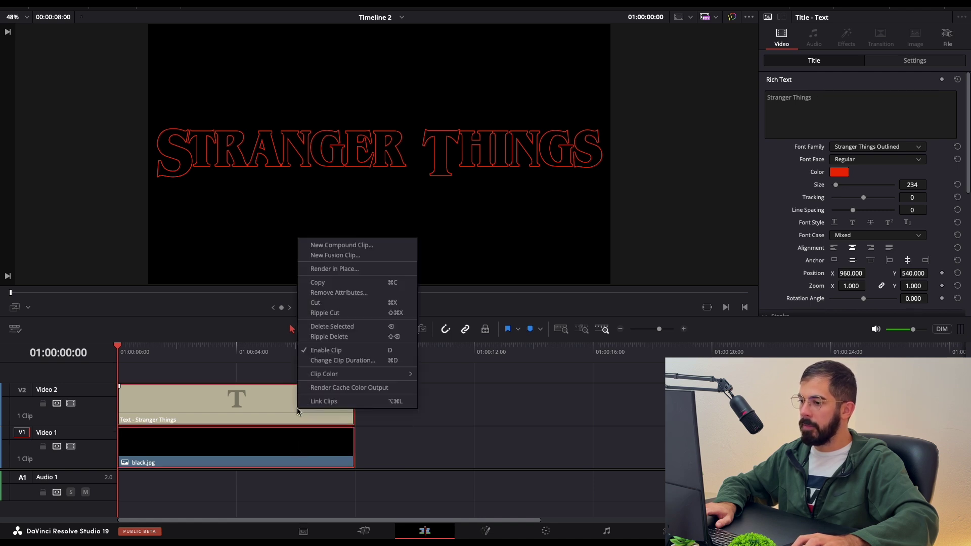
pyautogui.rightClick(297, 432)
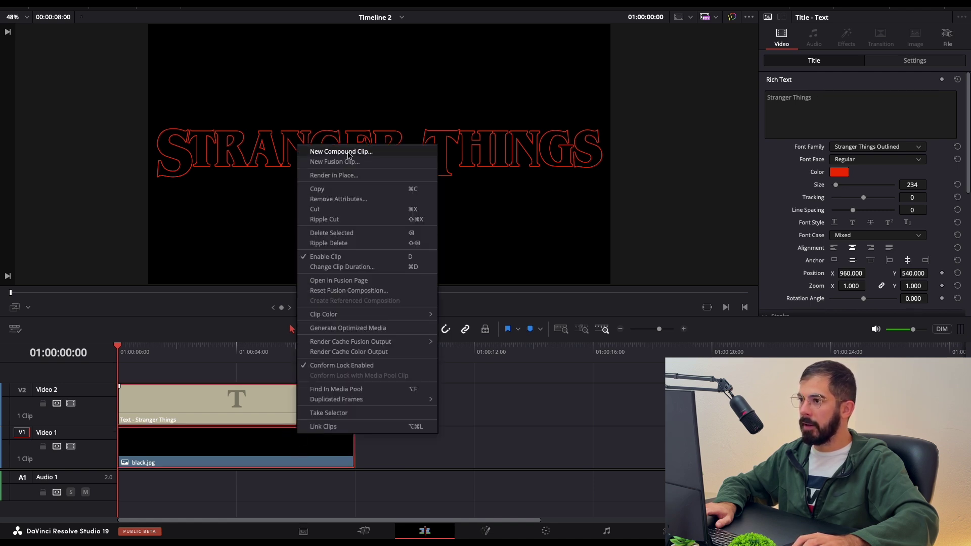
pyautogui.click(348, 152)
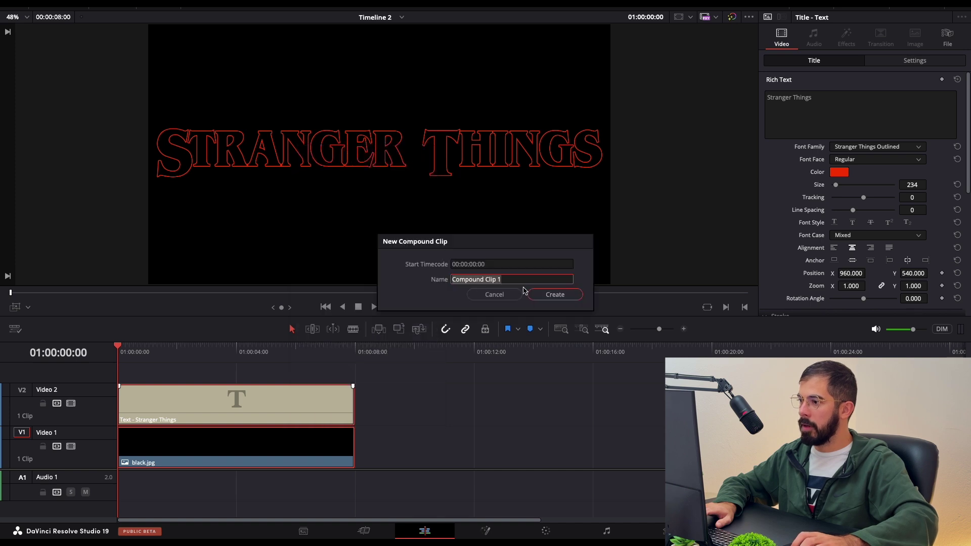
pyautogui.click(555, 295)
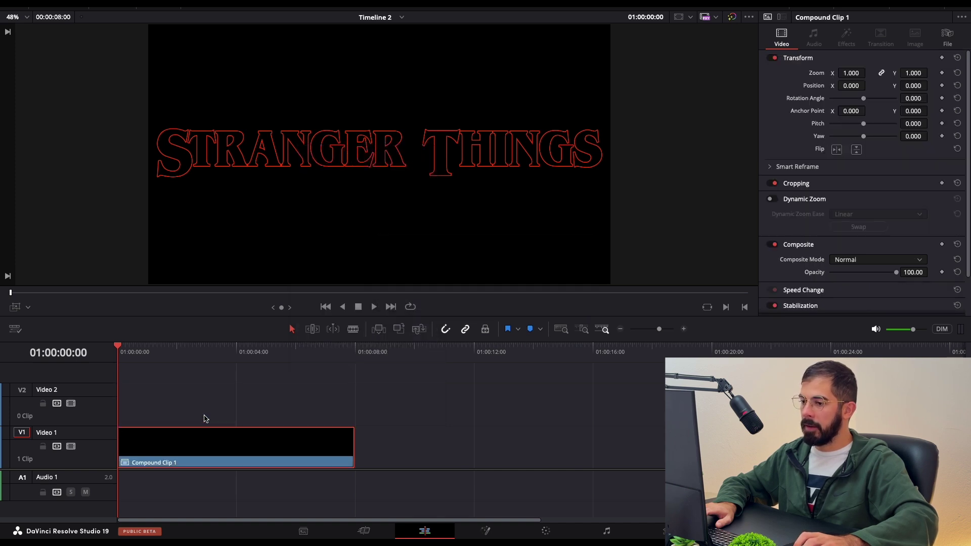
pyautogui.rightClick(218, 450)
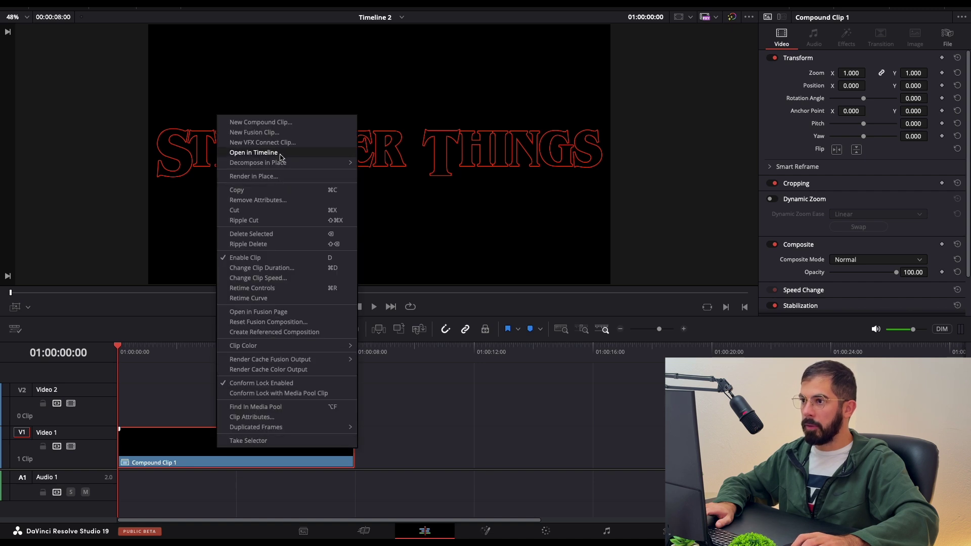
pyautogui.click(271, 133)
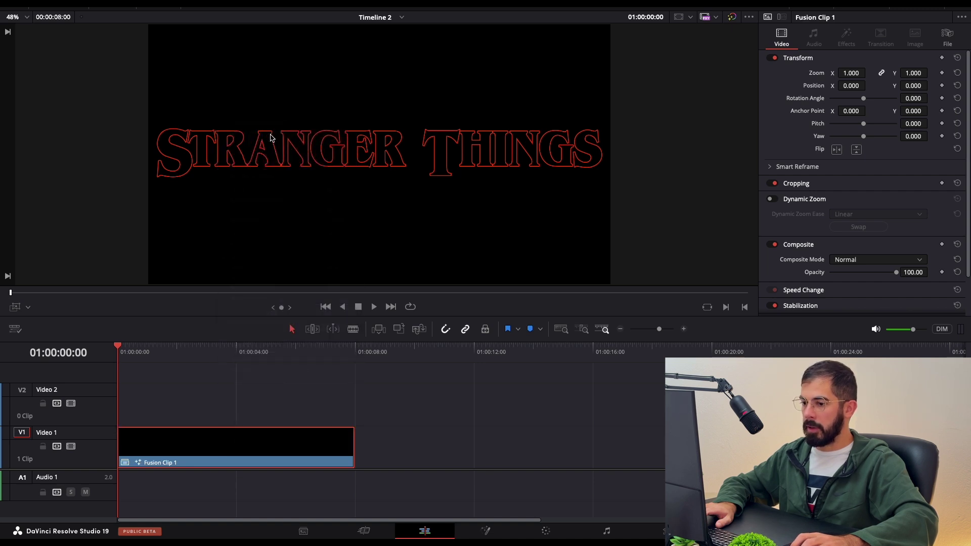
# Open Fusion Clip 1 on the Fusion page and search the tools for Glow.
pyautogui.click(484, 531)
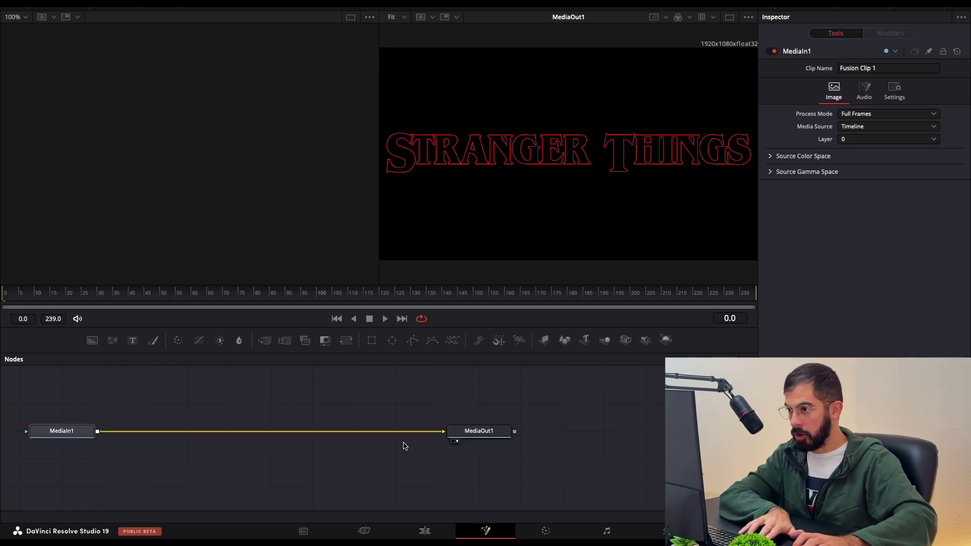
pyautogui.hotkey('shift', 'space')
pyautogui.write('Glow')
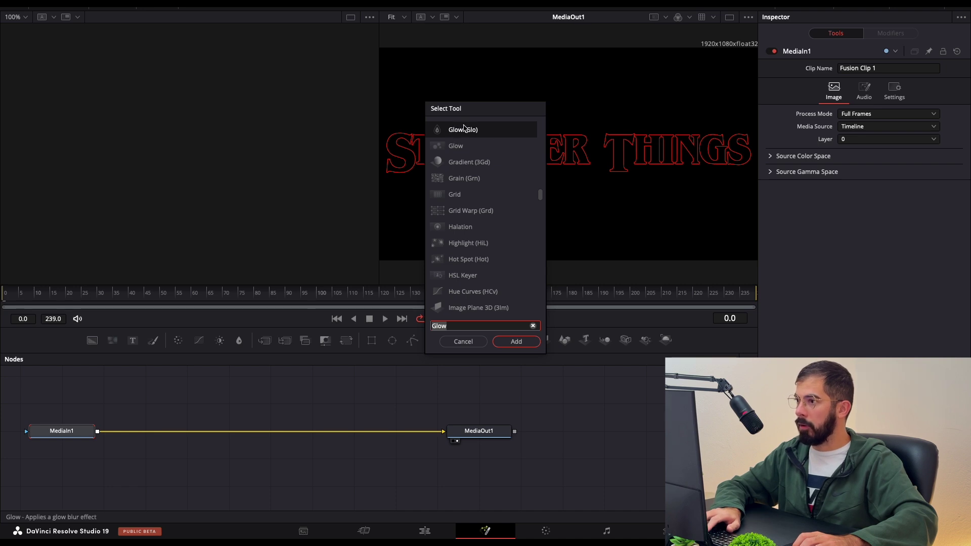
pyautogui.click(508, 343)
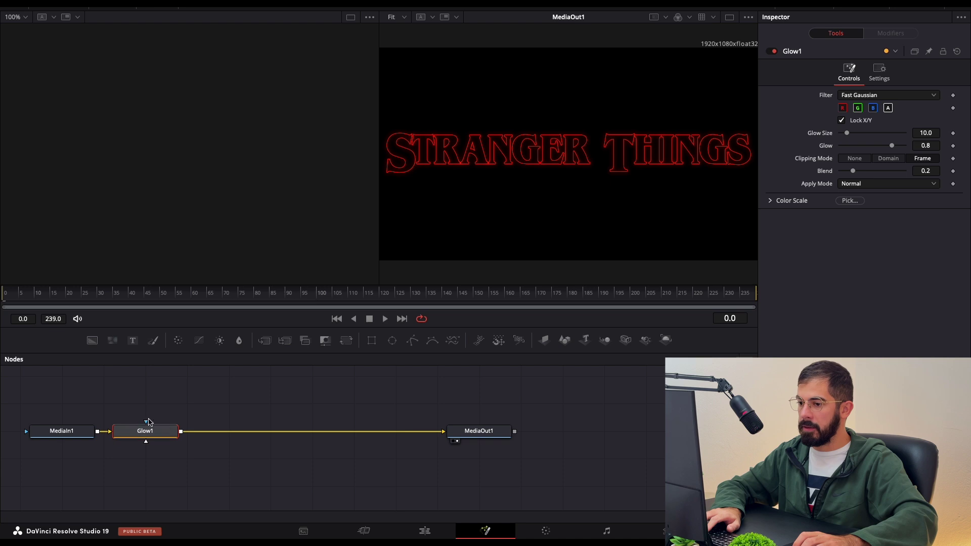
# Set Glow1's Glow Size to about 81.9 and Glow to about 0.961.
pyautogui.moveTo(151, 436)
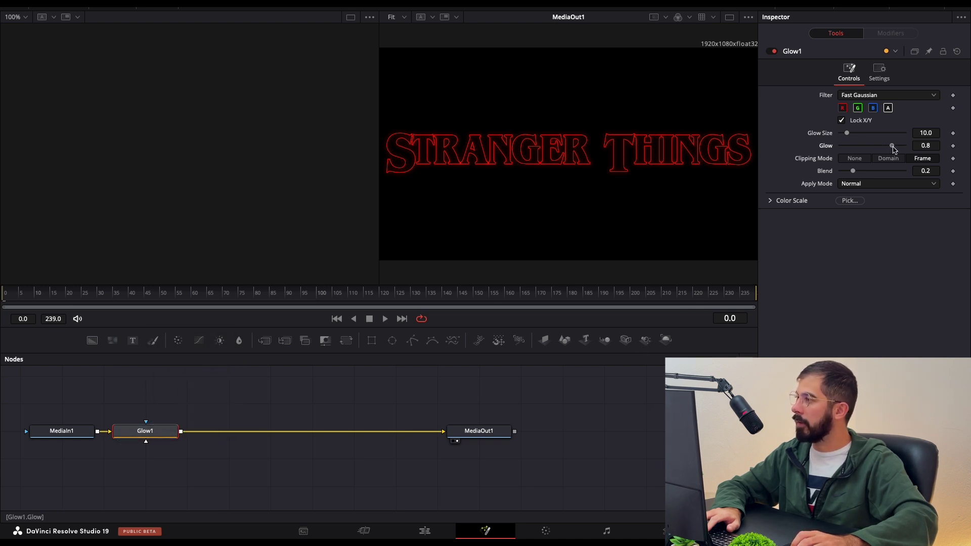
pyautogui.moveTo(892, 149); pyautogui.dragTo(899, 149)
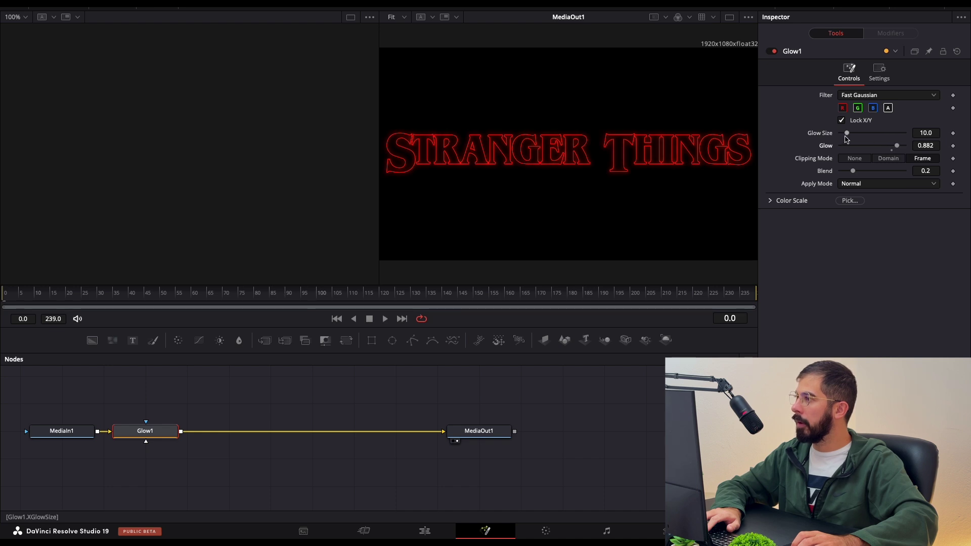
pyautogui.moveTo(849, 137); pyautogui.dragTo(902, 147)
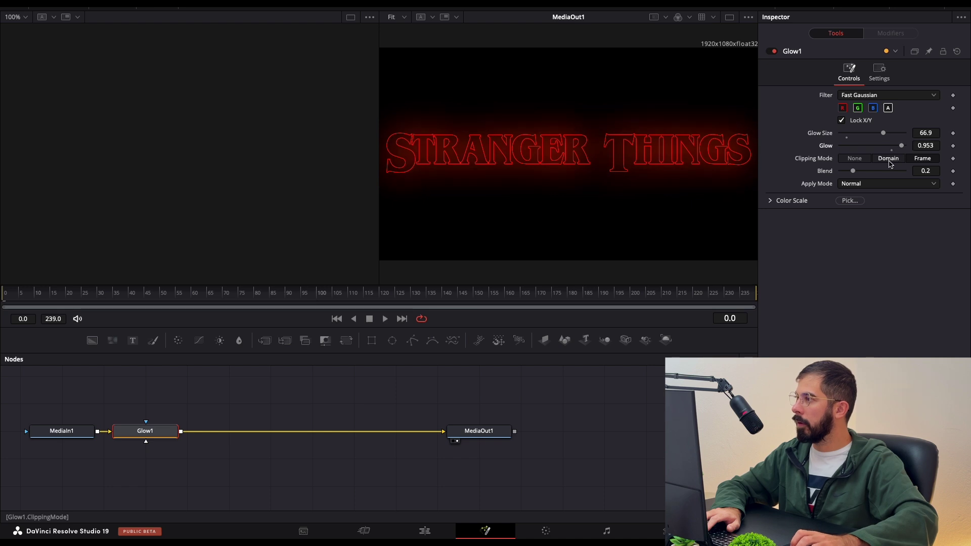
pyautogui.moveTo(884, 137); pyautogui.dragTo(892, 137)
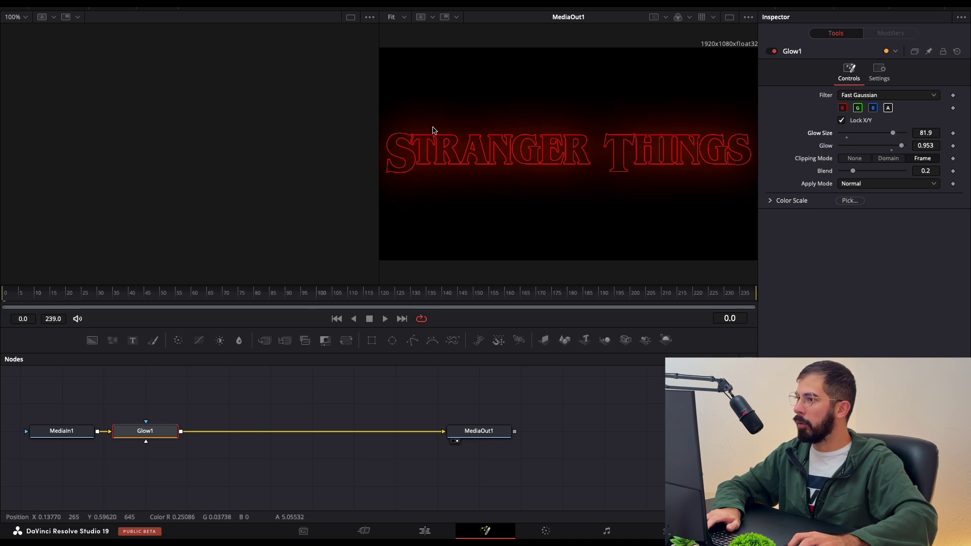
pyautogui.moveTo(900, 149); pyautogui.dragTo(902, 151)
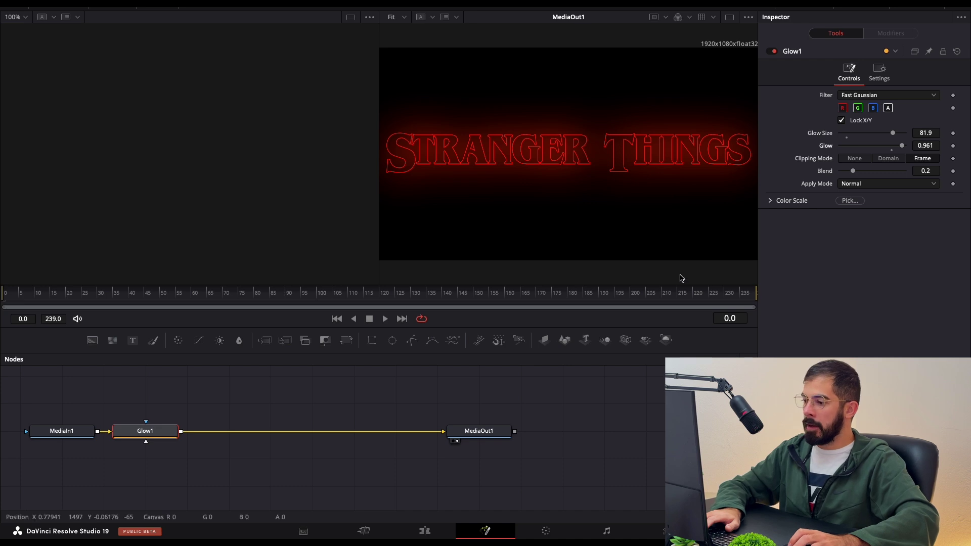
# On the Edit page, enable Dynamic Zoom on Fusion Clip 1 and swap its direction.
pyautogui.click(425, 531)
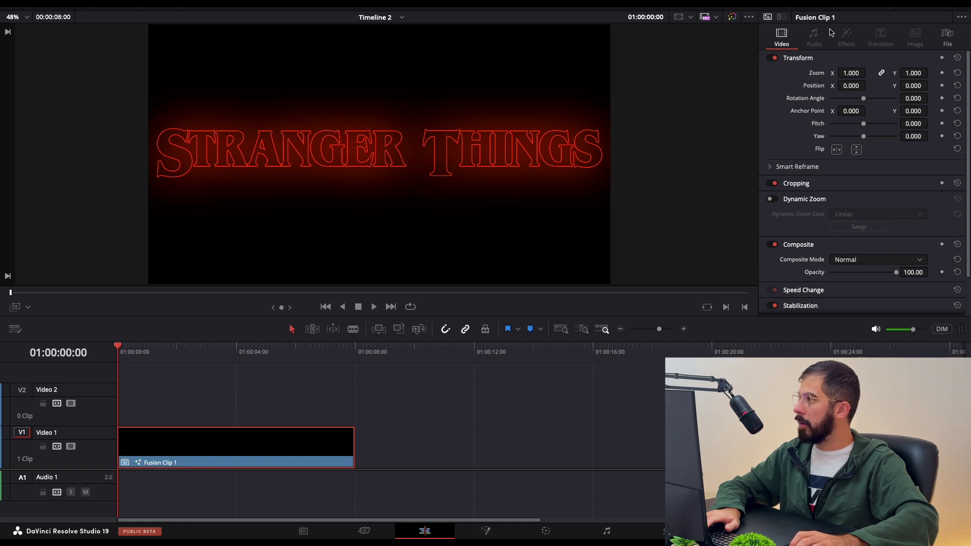
pyautogui.click(772, 201)
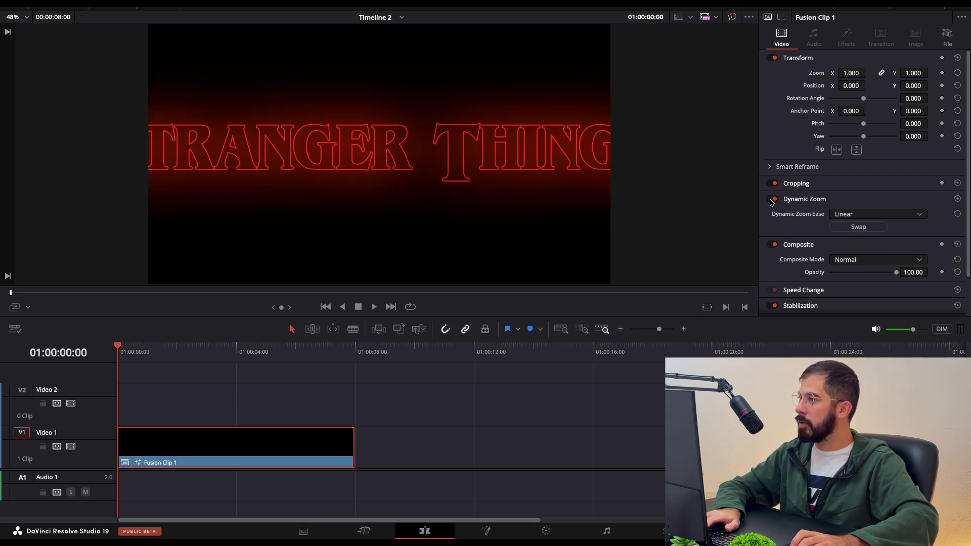
pyautogui.click(849, 228)
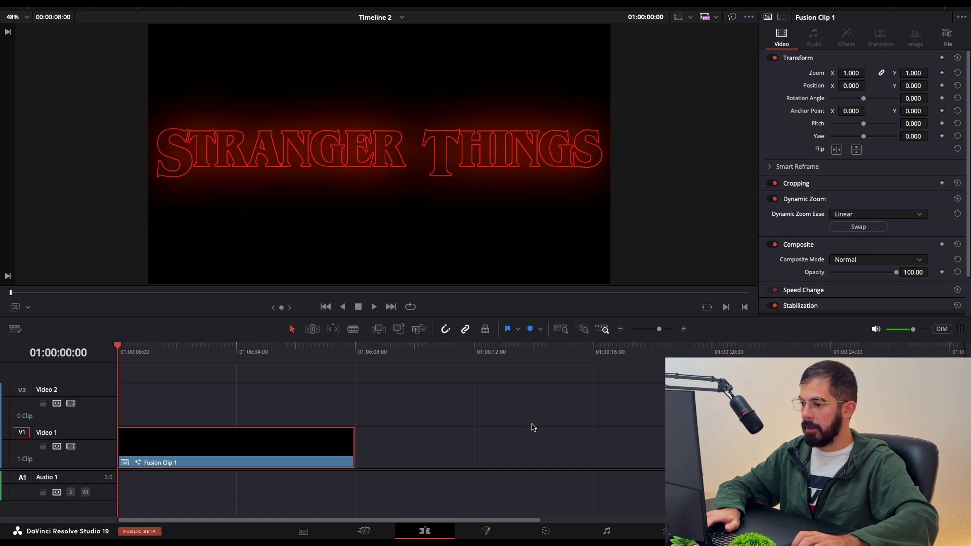
pyautogui.click(364, 532)
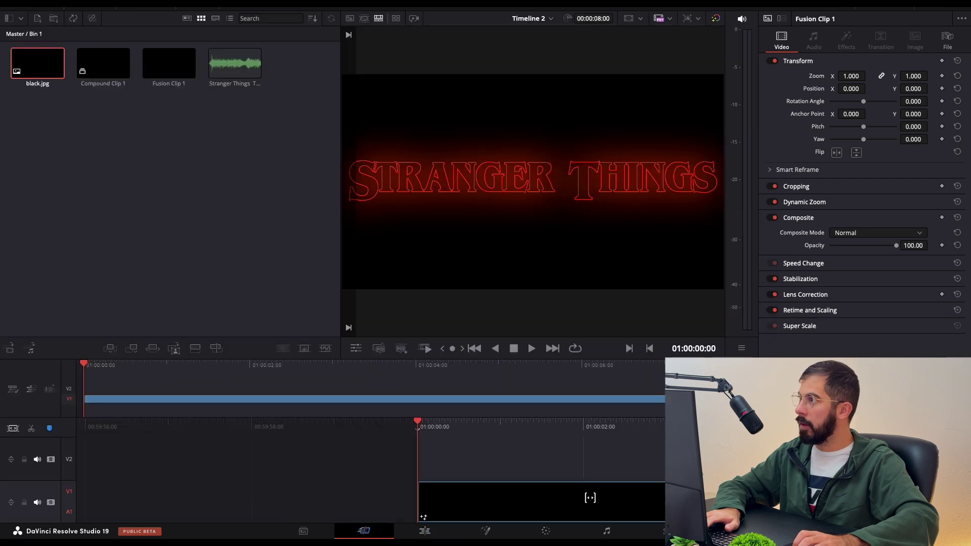
# Preview the title's push-in full screen, scrubbing to 01:00:04:24, then return to the Edit page.
pyautogui.press('p')
pyautogui.moveTo(557, 314)
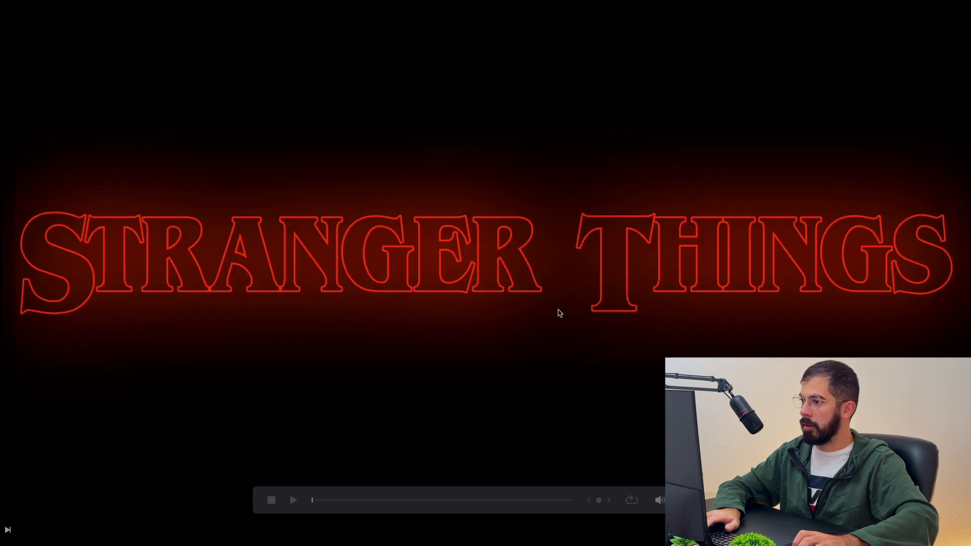
pyautogui.moveTo(312, 504); pyautogui.dragTo(469, 502)
pyautogui.press('Escape')
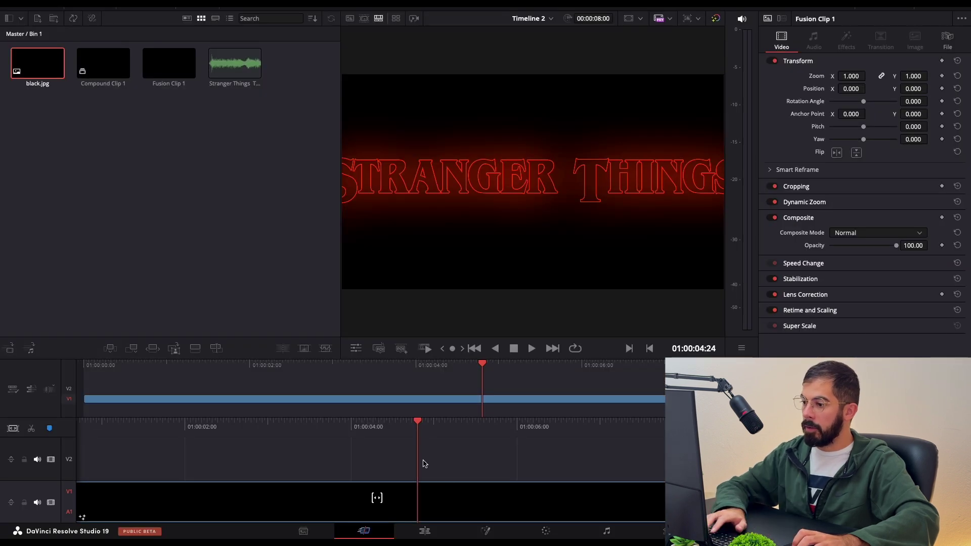
pyautogui.click(425, 532)
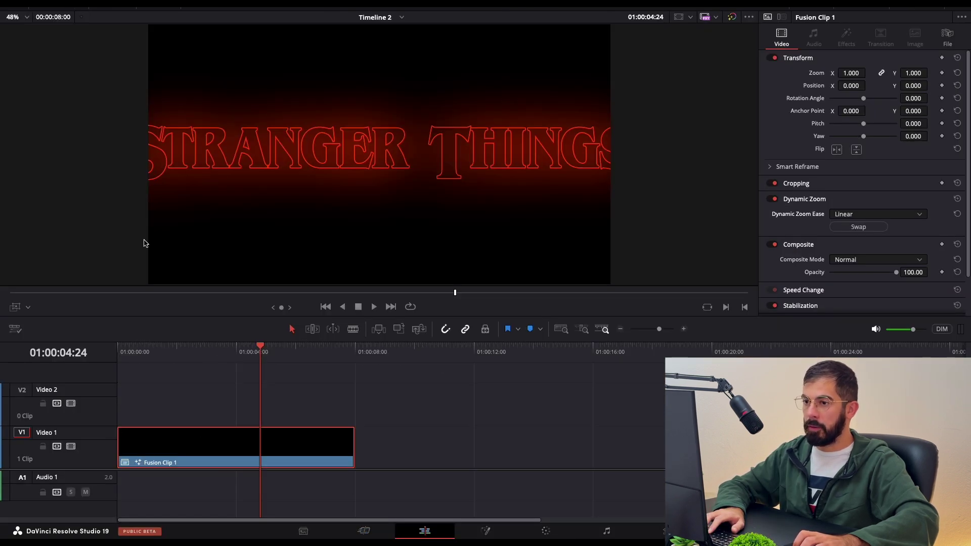
pyautogui.click(123, 8)
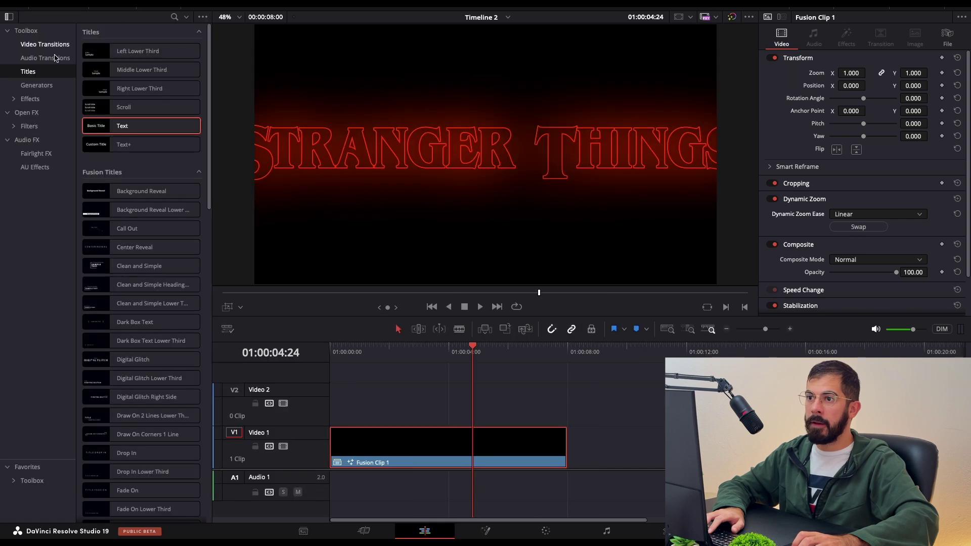
# Add the Stranger Things theme mp3 to Audio 1 and cut it to end at 01:00:08:00.
pyautogui.click(70, 8)
pyautogui.moveTo(179, 55); pyautogui.dragTo(352, 485)
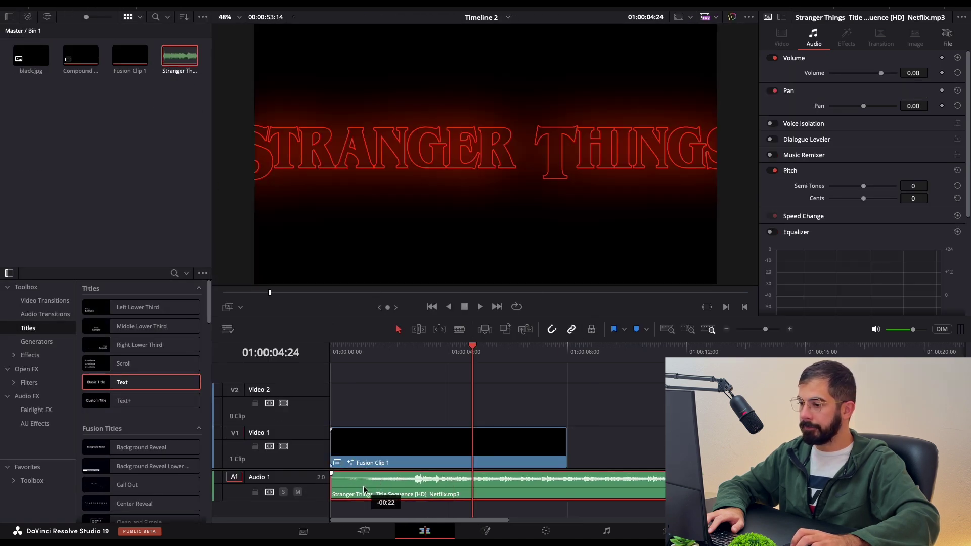
pyautogui.click(568, 348)
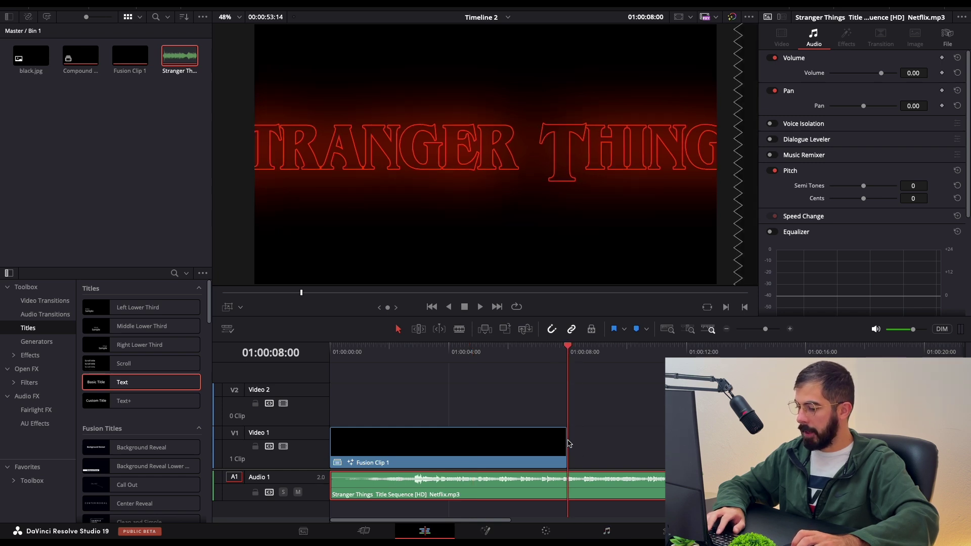
pyautogui.press('b')
pyautogui.click(568, 485)
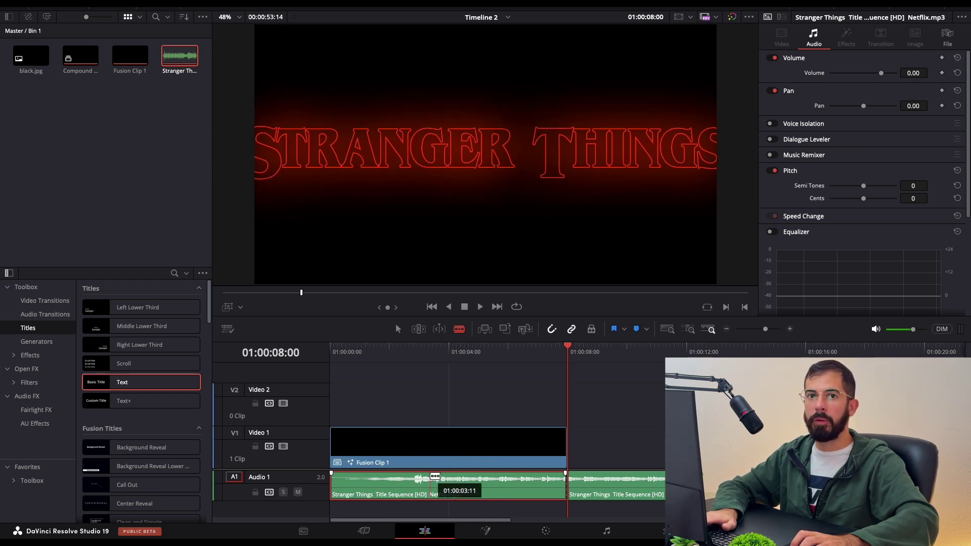
pyautogui.press('a')
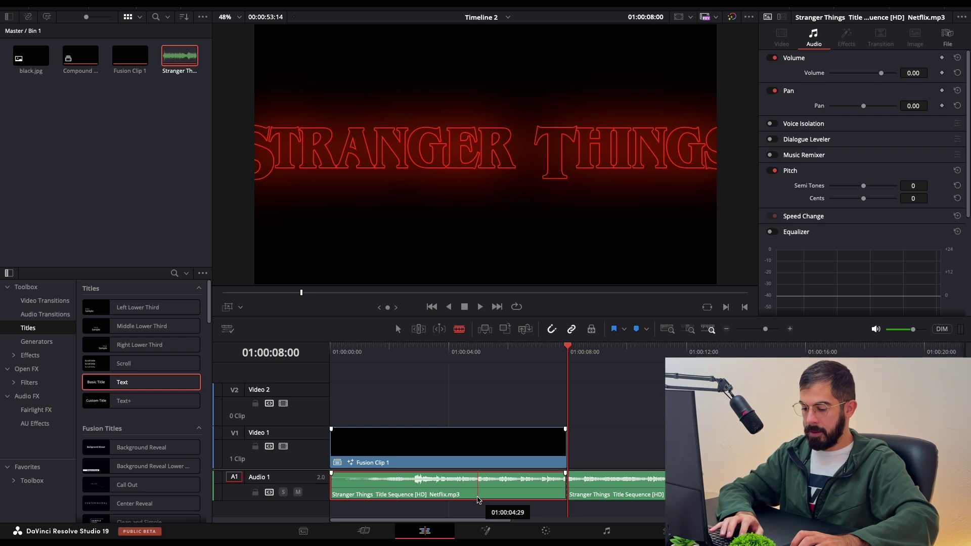
pyautogui.click(617, 486)
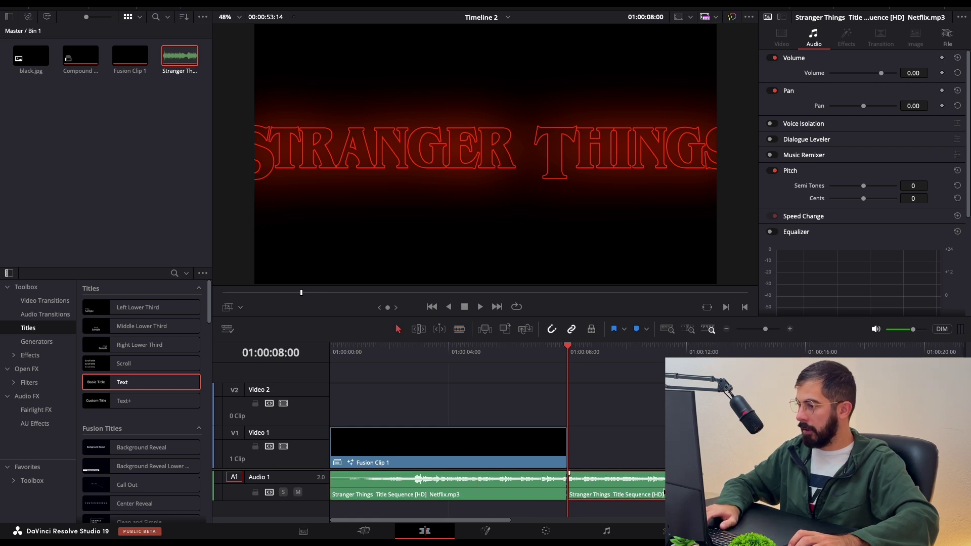
pyautogui.press('Delete')
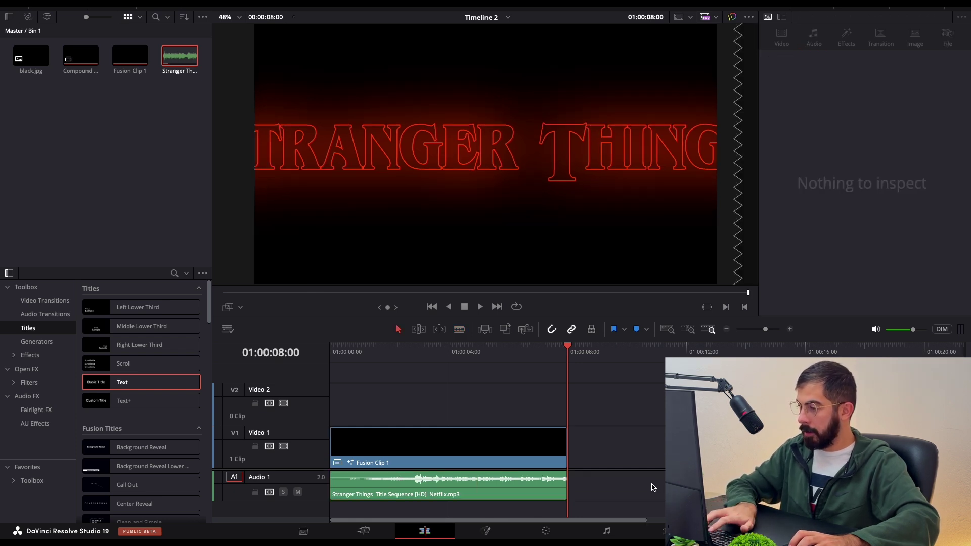
pyautogui.press('Home')
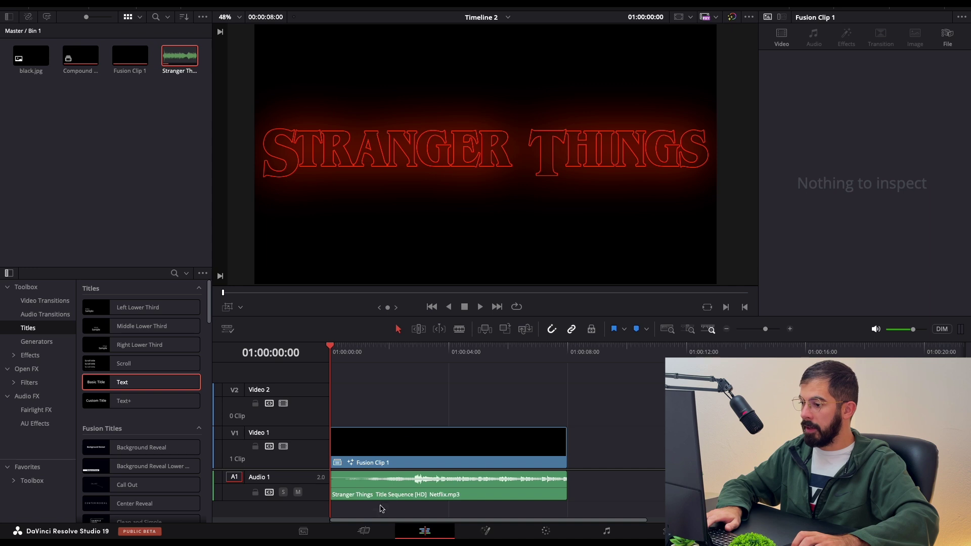
# Play the glowing red title with its theme music in the Cut page's full-screen cinema viewer.
pyautogui.click(364, 531)
pyautogui.press('p')
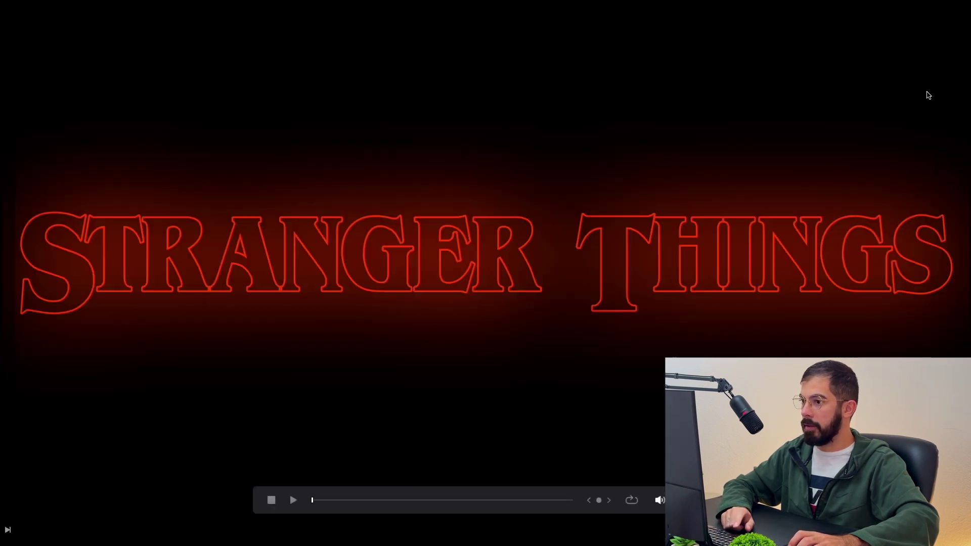
pyautogui.press('space')
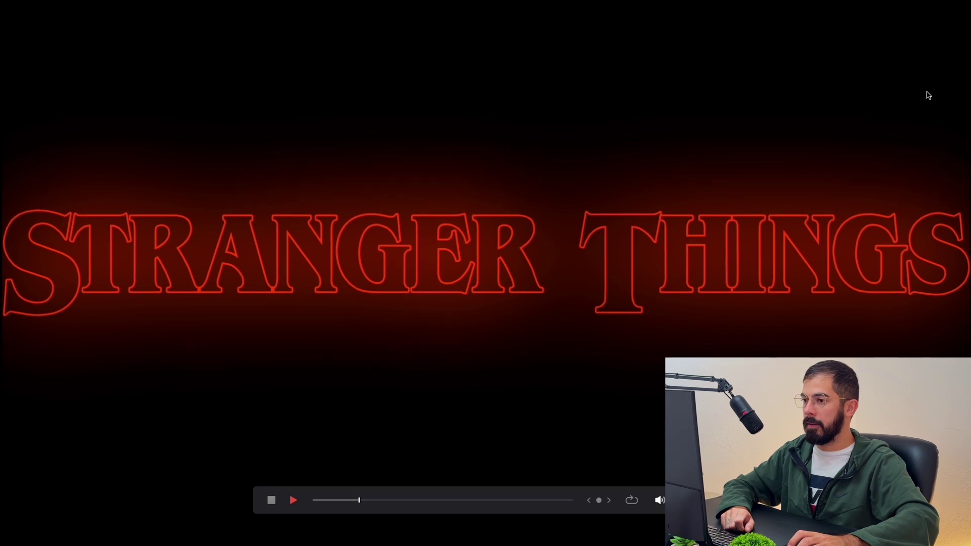